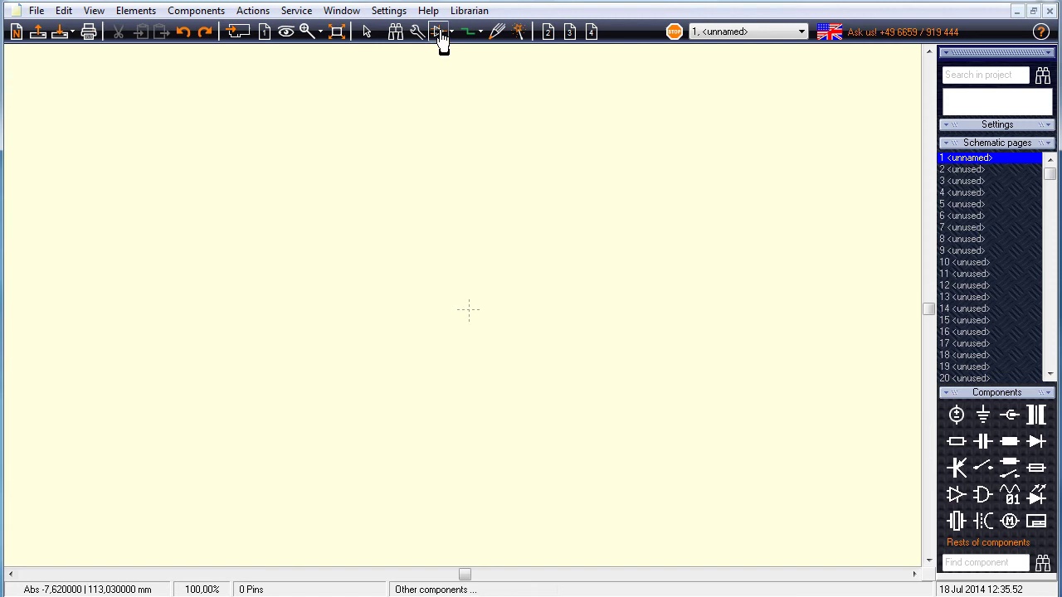
Search the component library for irls4030-7, finding no local part but one Componiverse hit.
left_click(438, 34)
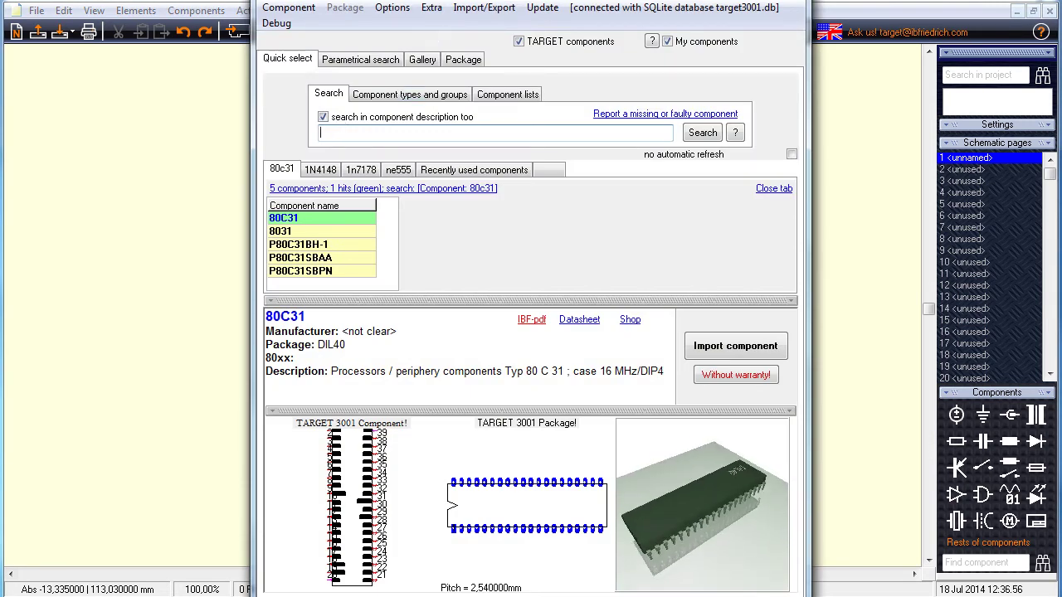
type("irls")
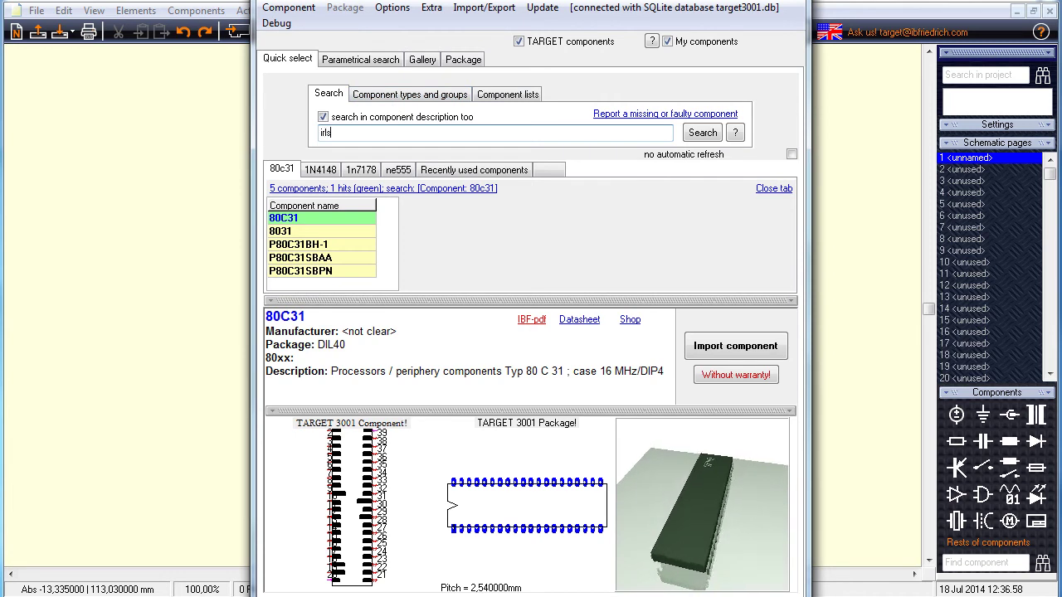
type("4030")
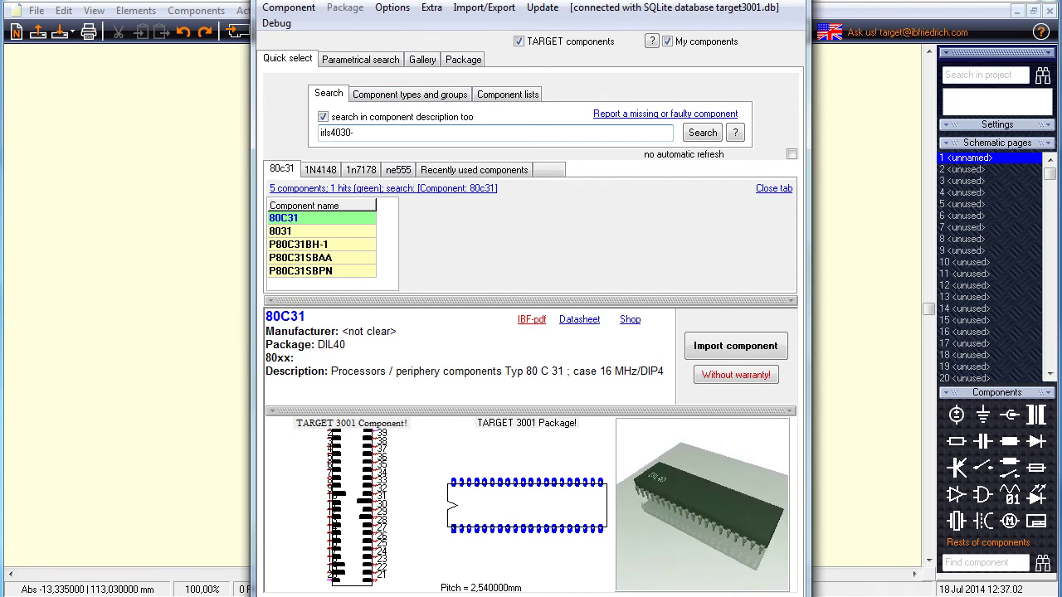
type("-7")
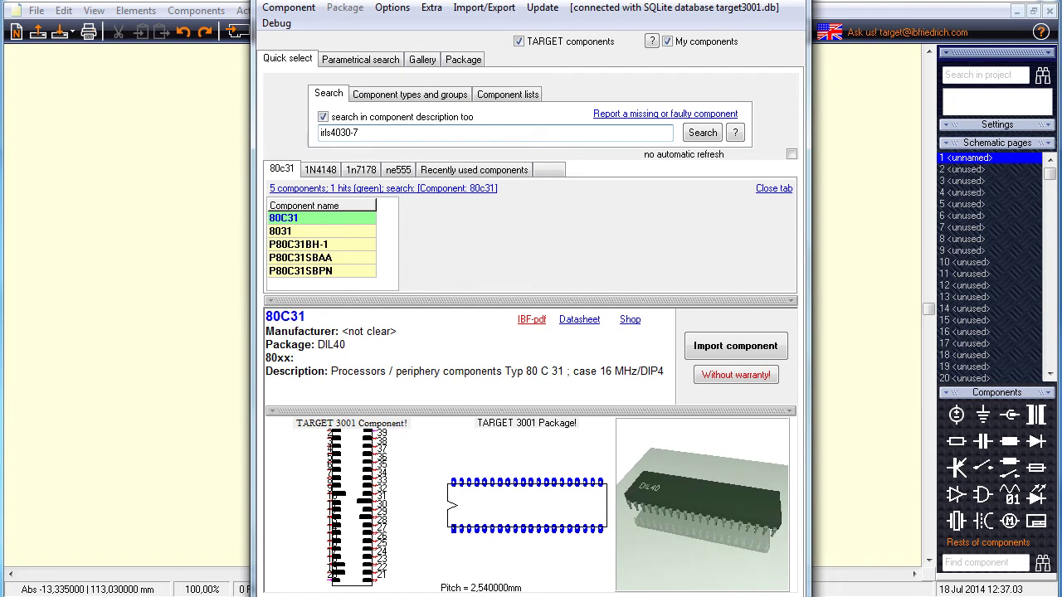
left_click(704, 135)
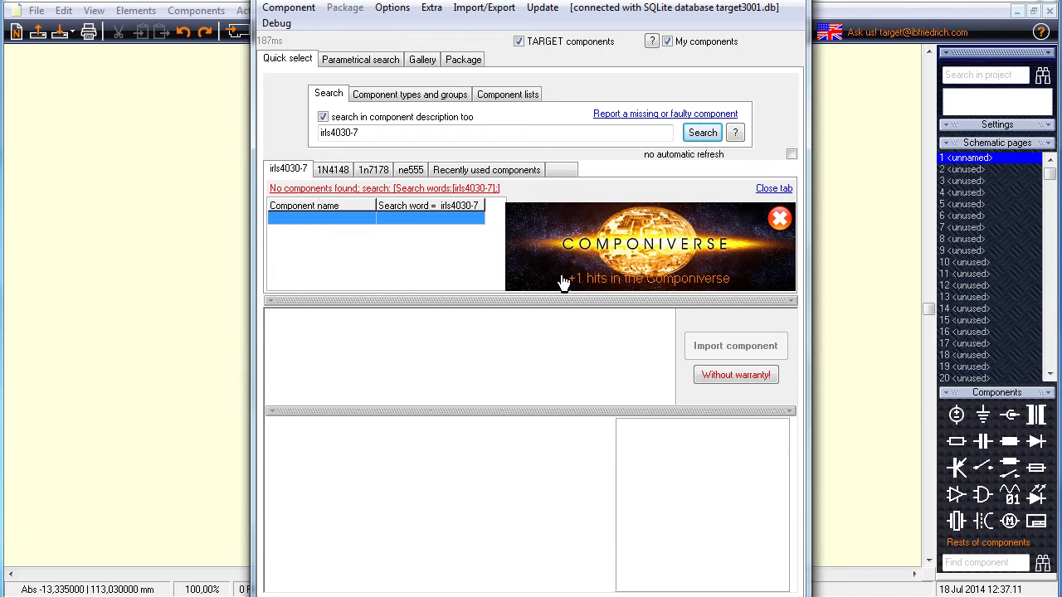
Open the IRLS4030-7 Componiverse entry and zoom into its footprint preview to inspect pads 1–6.
left_click(620, 282)
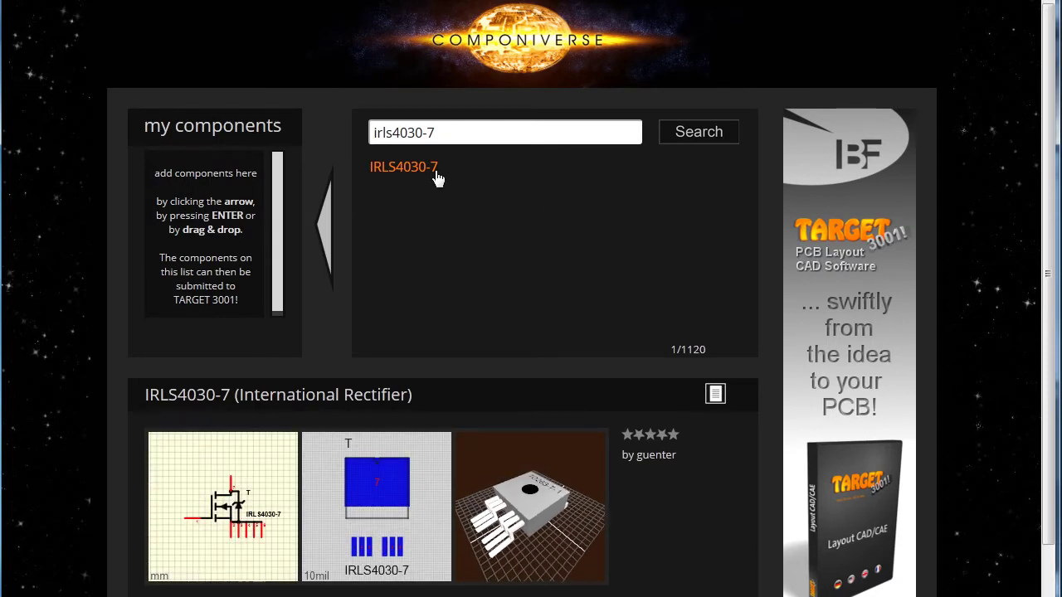
mouse_move(420, 448)
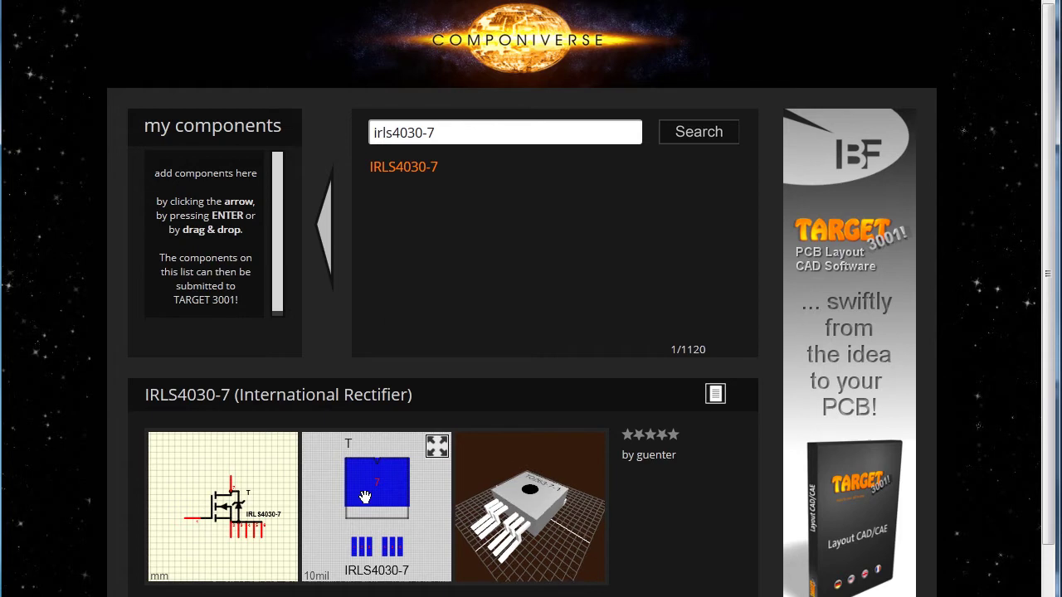
left_click(437, 448)
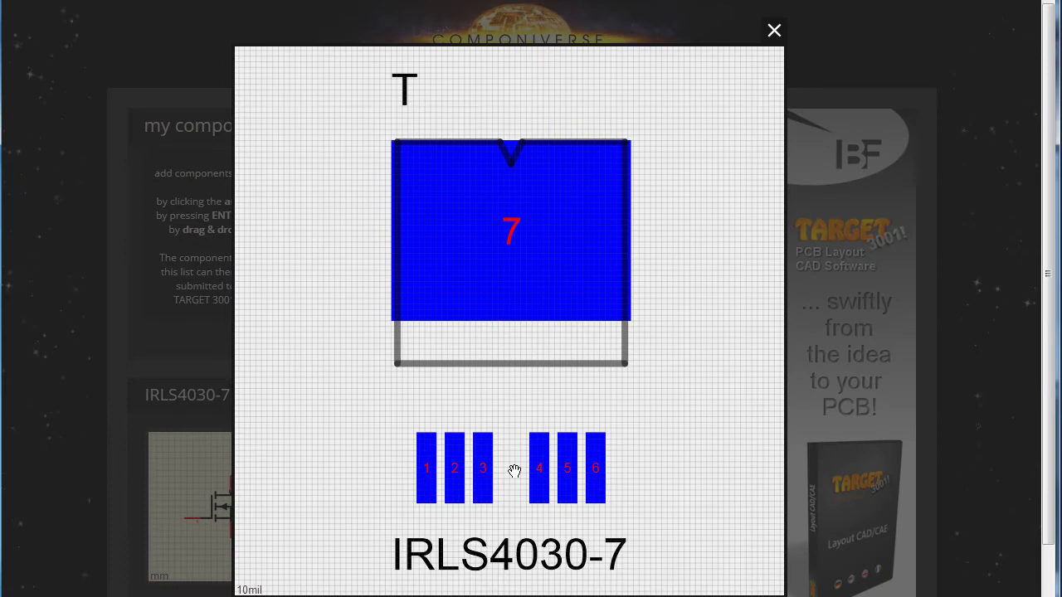
scroll(525, 405, "up", 3)
left_click_drag(495, 417, 515, 95)
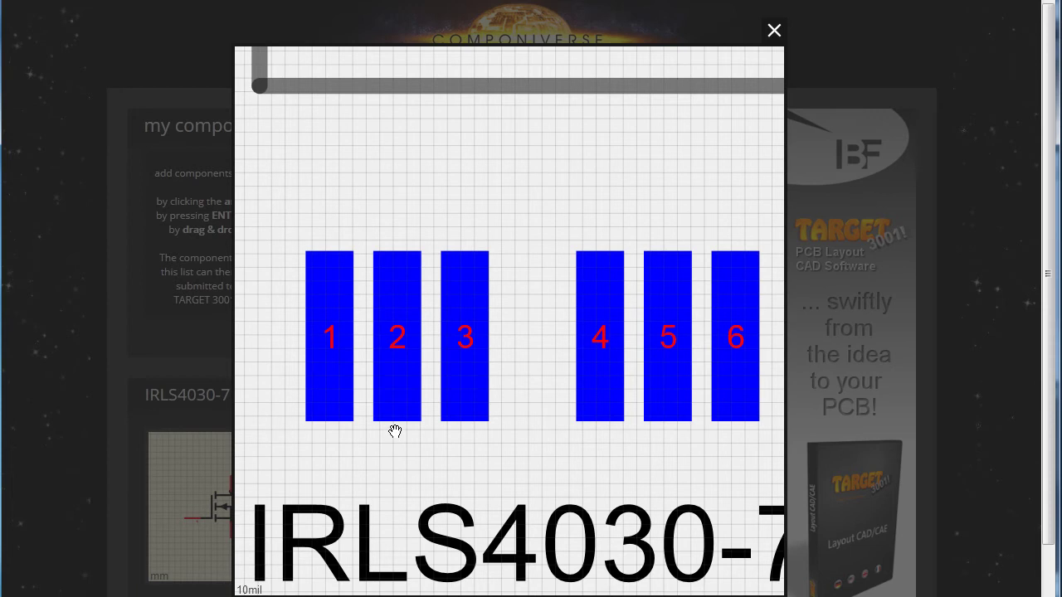
scroll(480, 369, "down", 4)
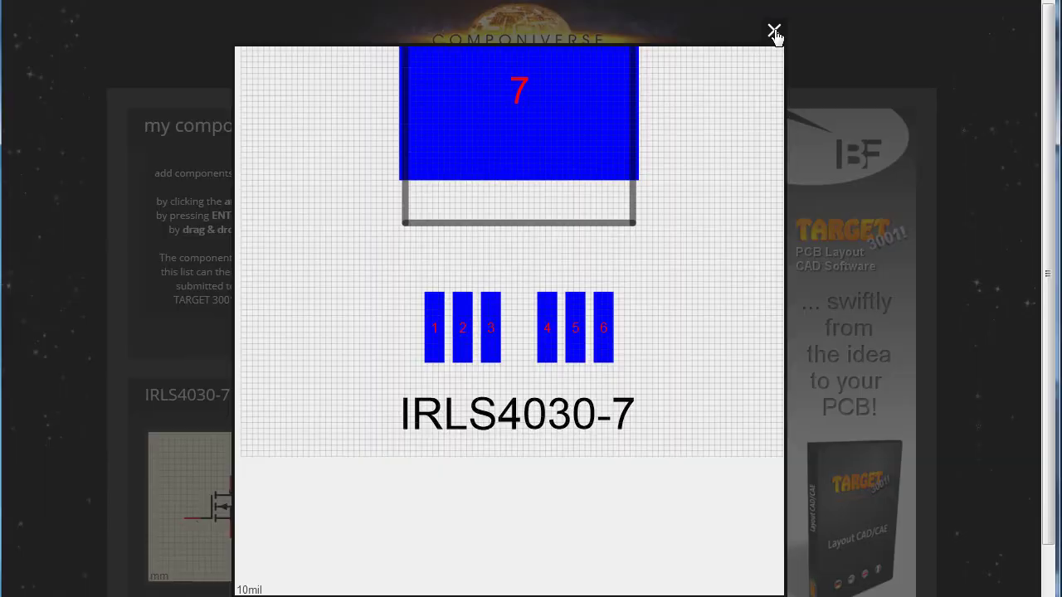
left_click(774, 33)
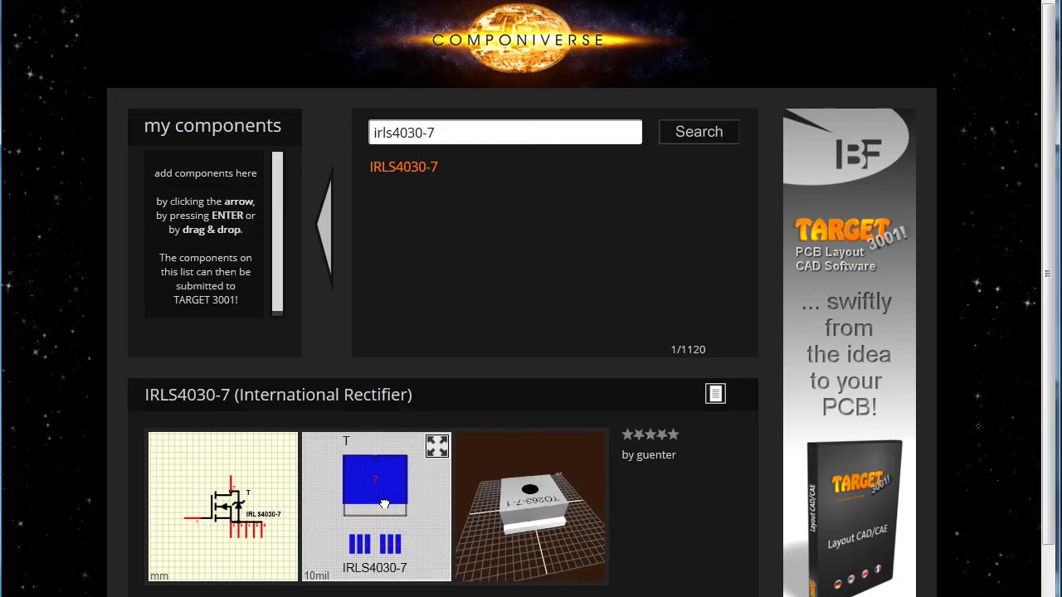
mouse_move(517, 511)
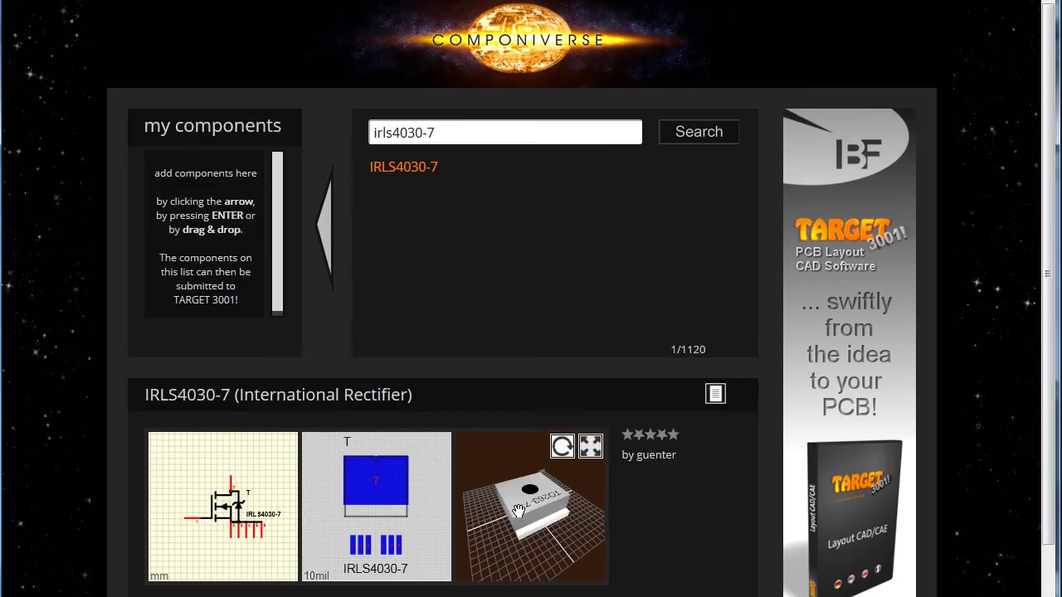
left_click(591, 447)
left_click_drag(600, 371, 467, 441)
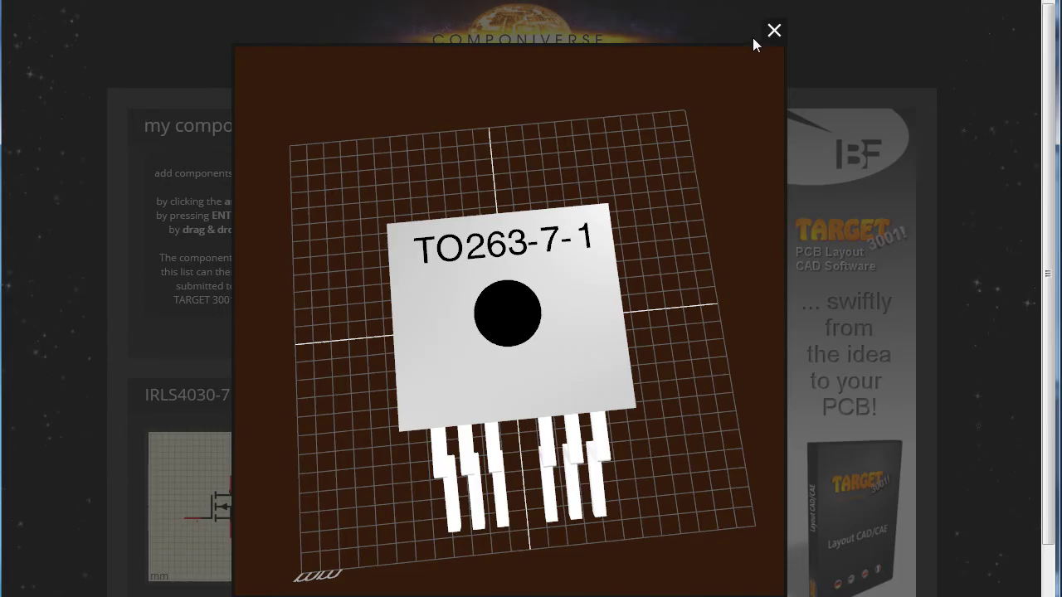
left_click(775, 32)
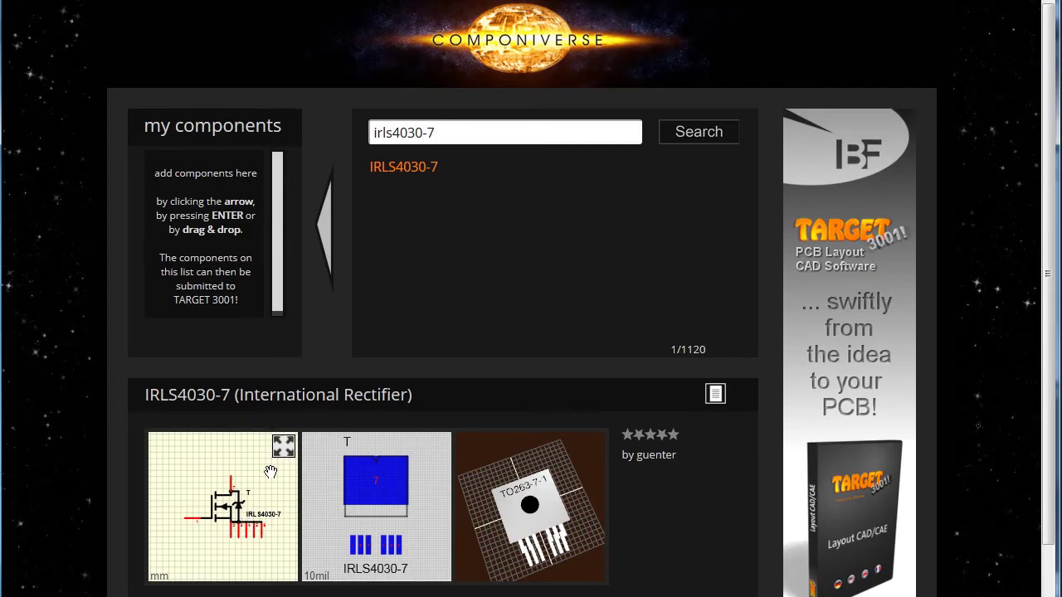
left_click(283, 448)
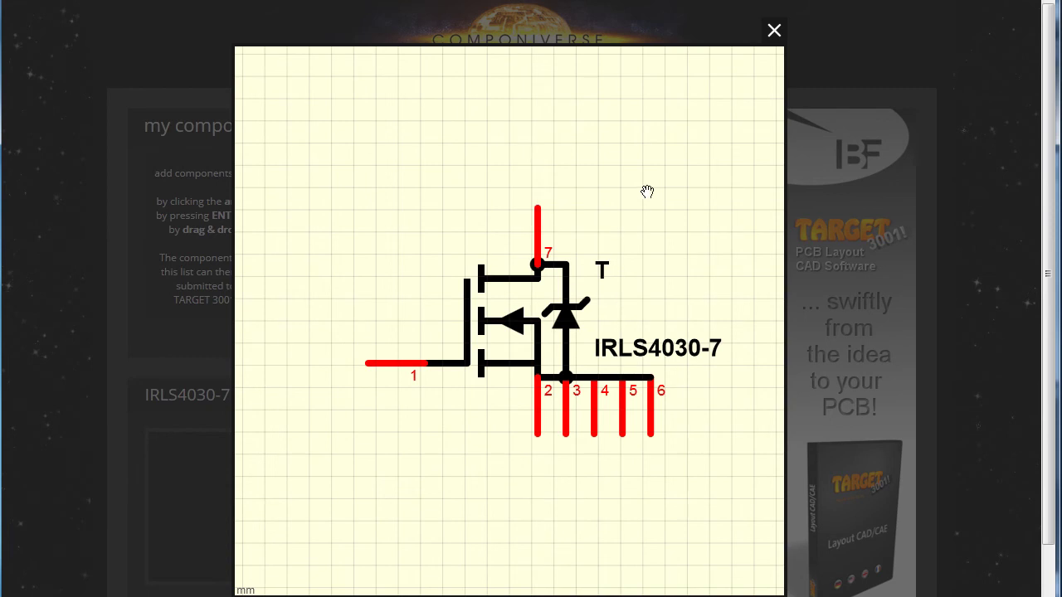
left_click(774, 33)
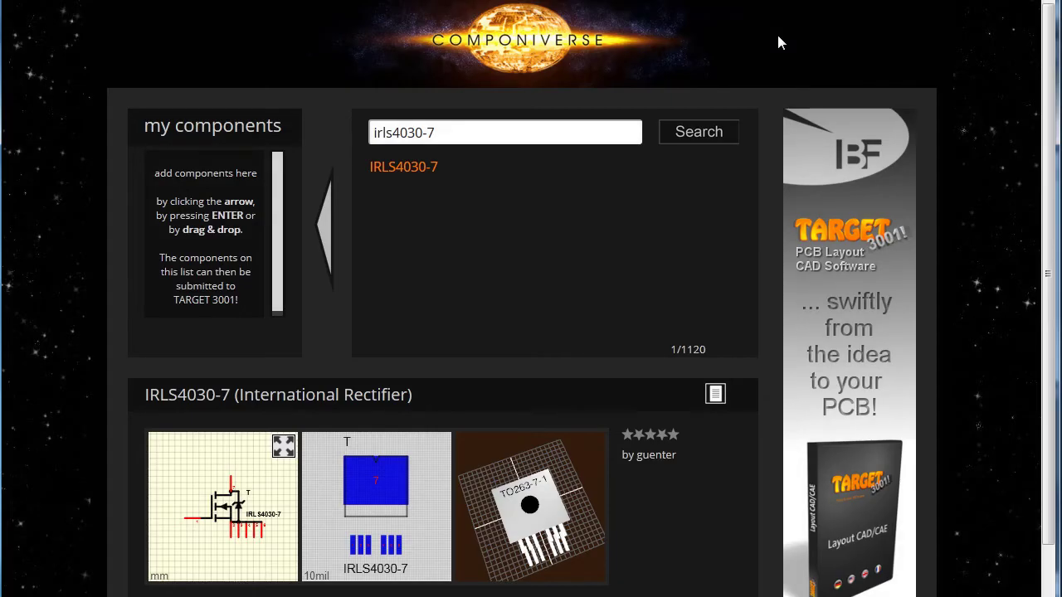
Add IRLS4030-7 to the Componiverse component list and submit it to TARGET 3001!
left_click(324, 234)
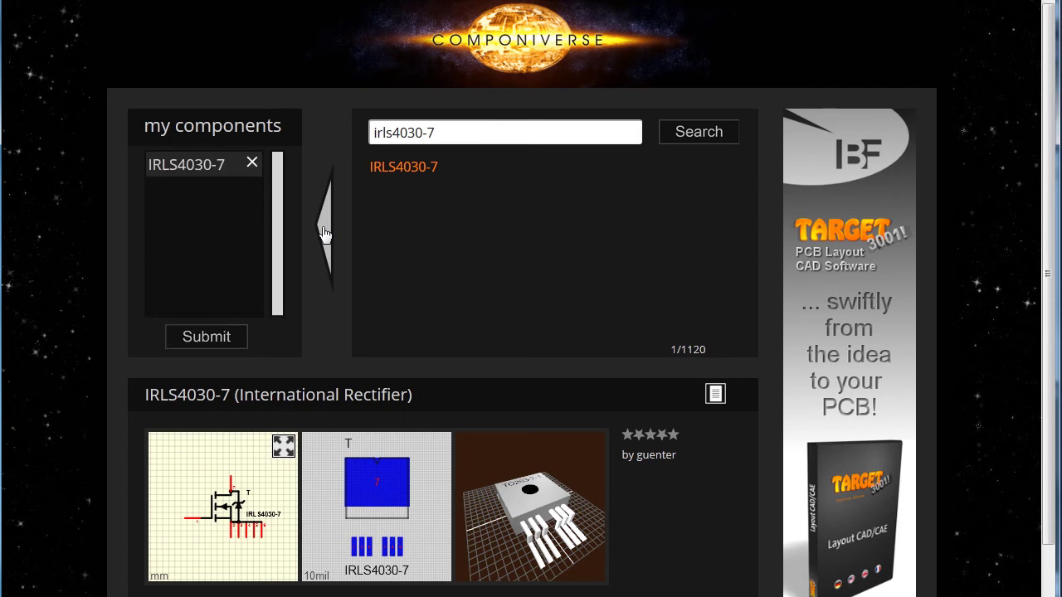
left_click(206, 336)
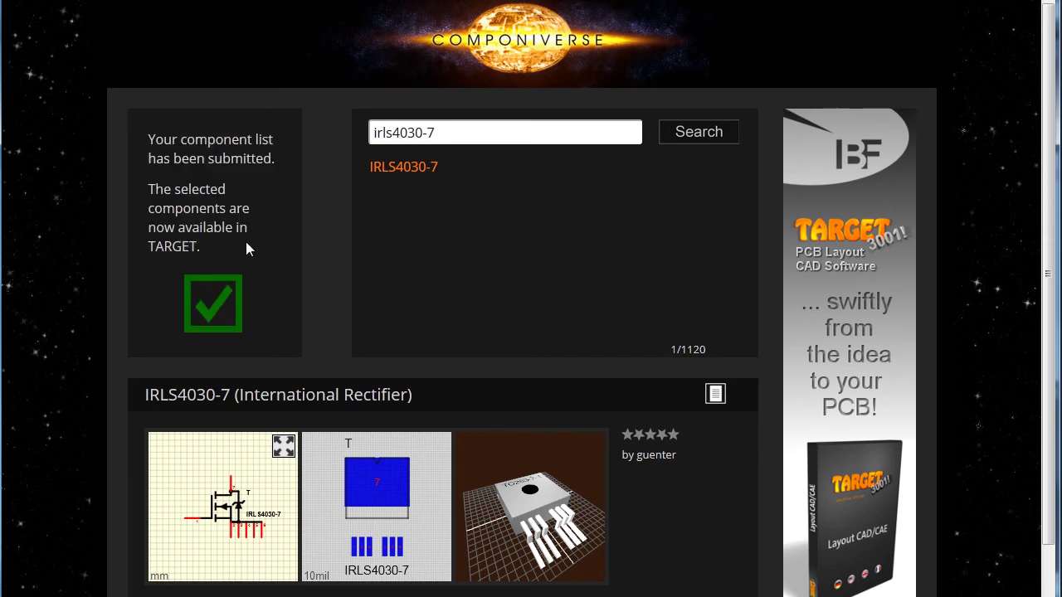
key("alt+Tab")
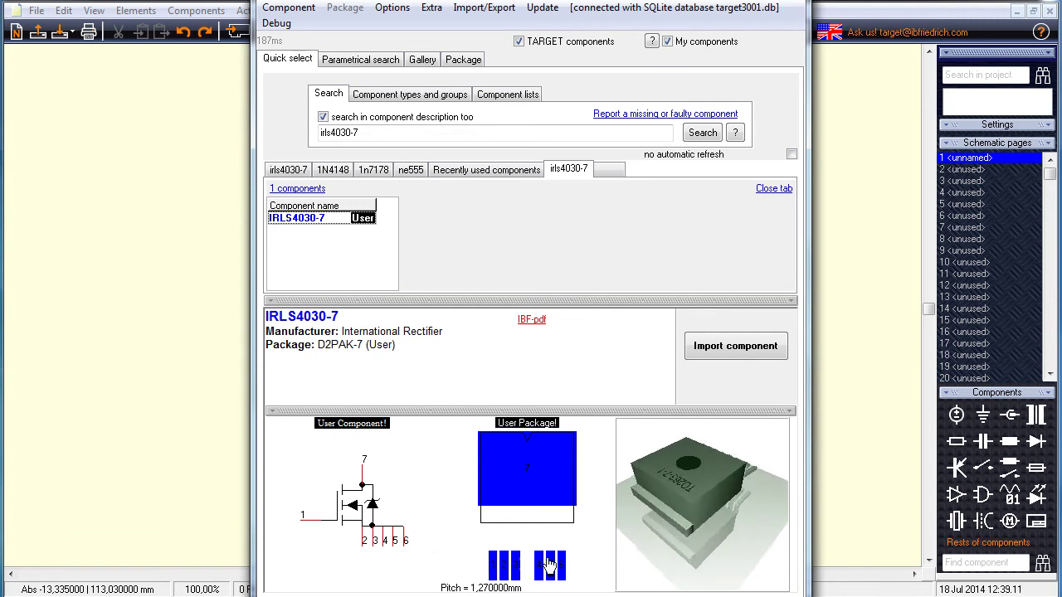
Import IRLS4030-7 and place it on the schematic as T1, zoomed to the symbol.
left_click(741, 350)
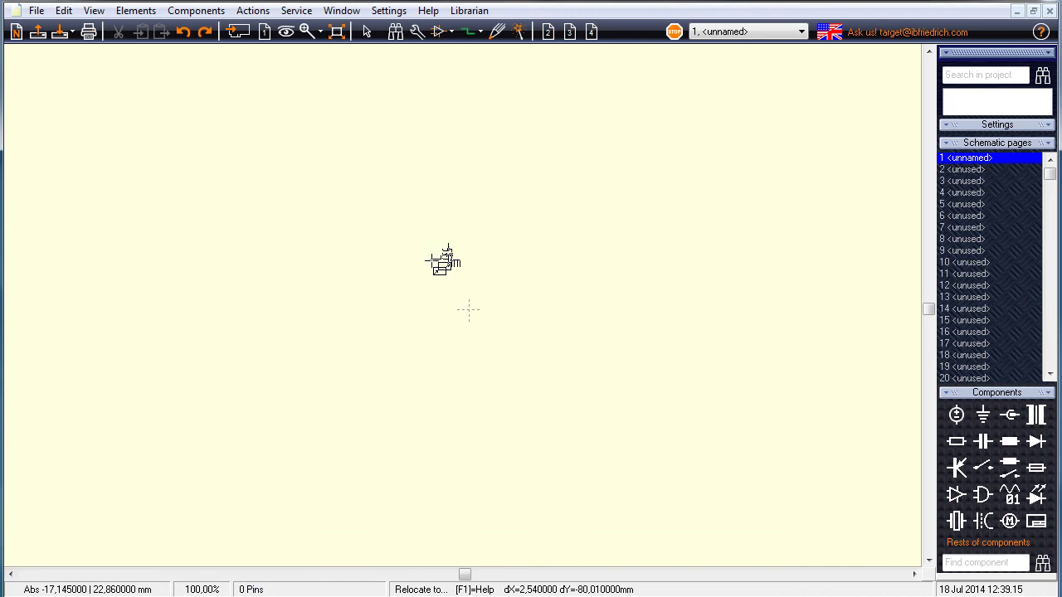
left_click(438, 278)
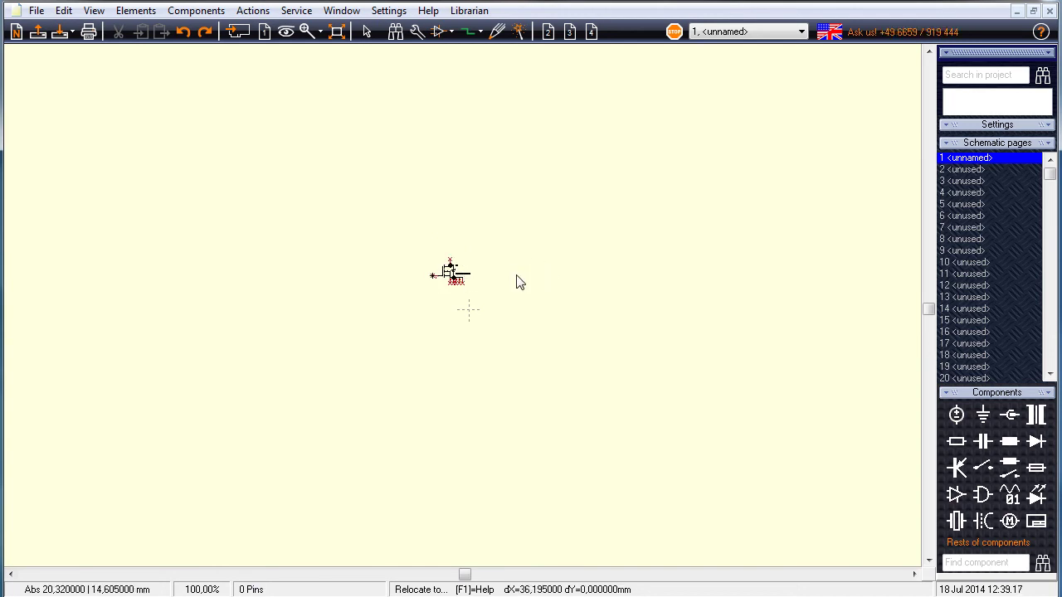
key("Home")
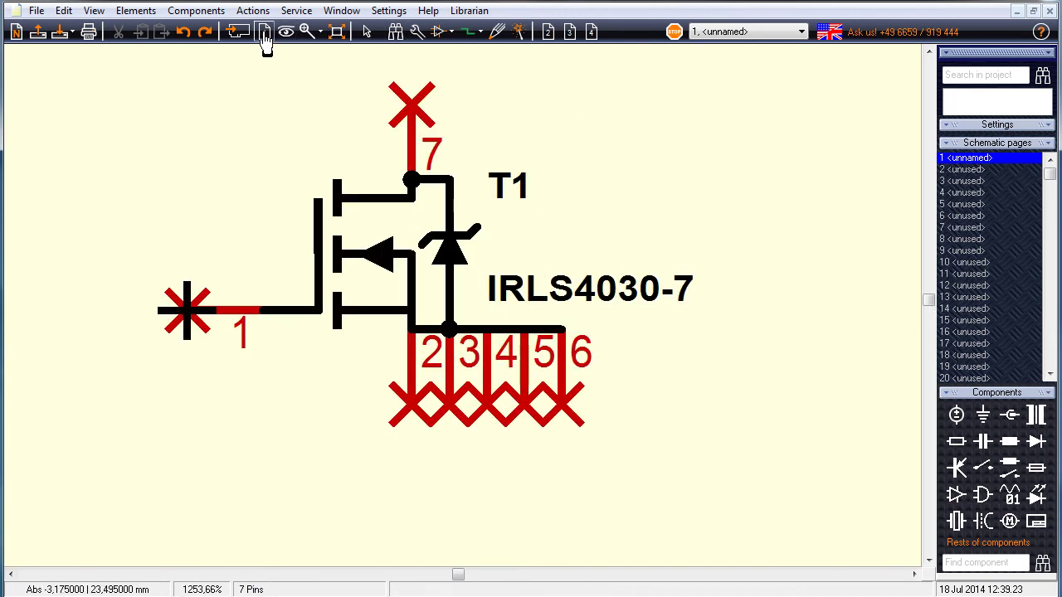
Drop the T1 package on the board, rotate its TO263 model in 3D, then return to the schematic.
left_click(238, 35)
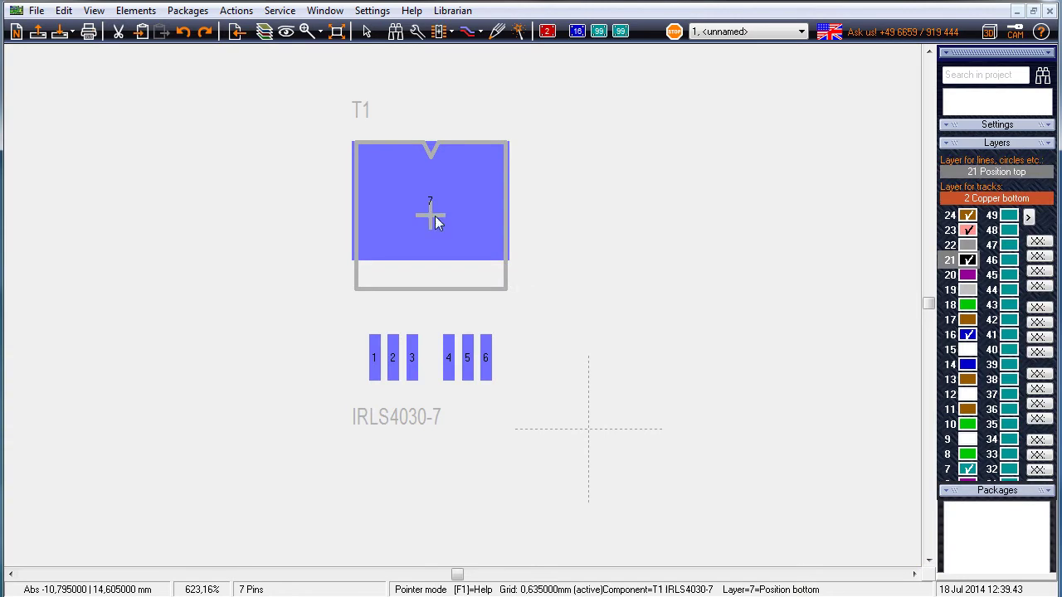
left_click(434, 216)
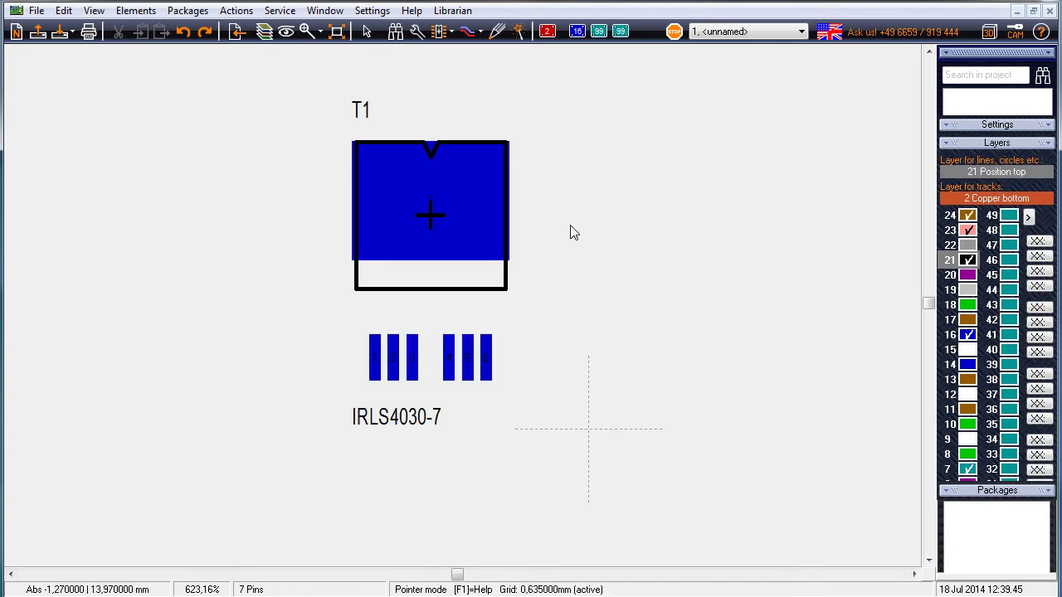
left_click(989, 32)
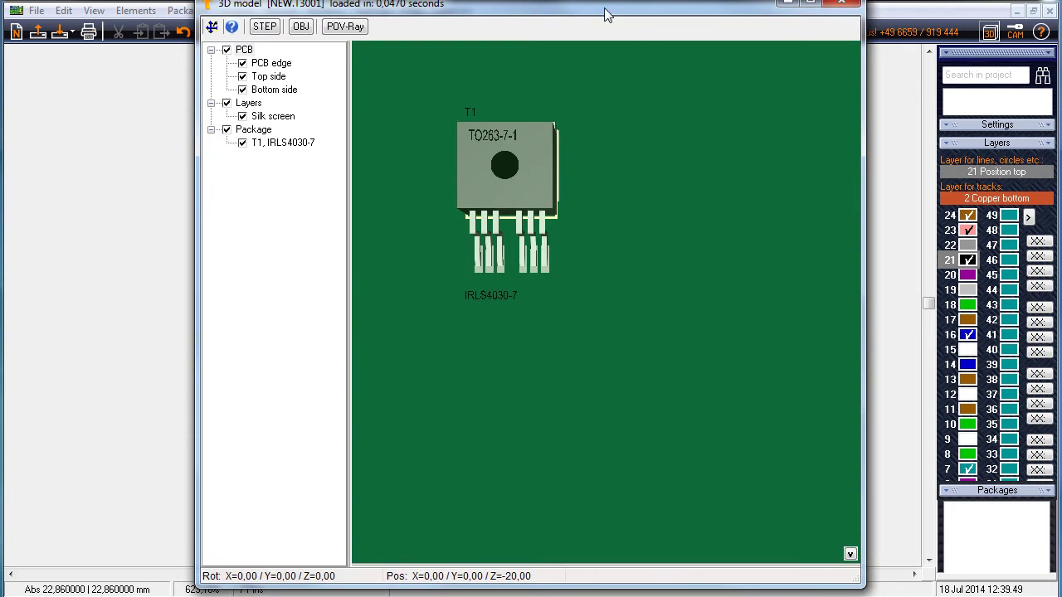
left_click_drag(604, 7, 570, 33)
left_click_drag(503, 197, 492, 218)
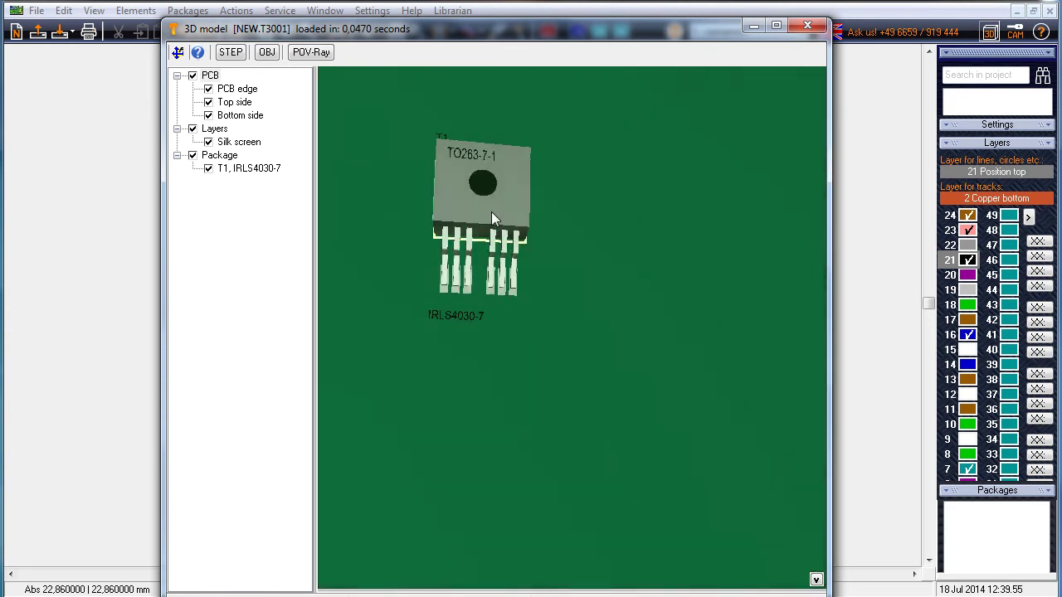
key("Escape")
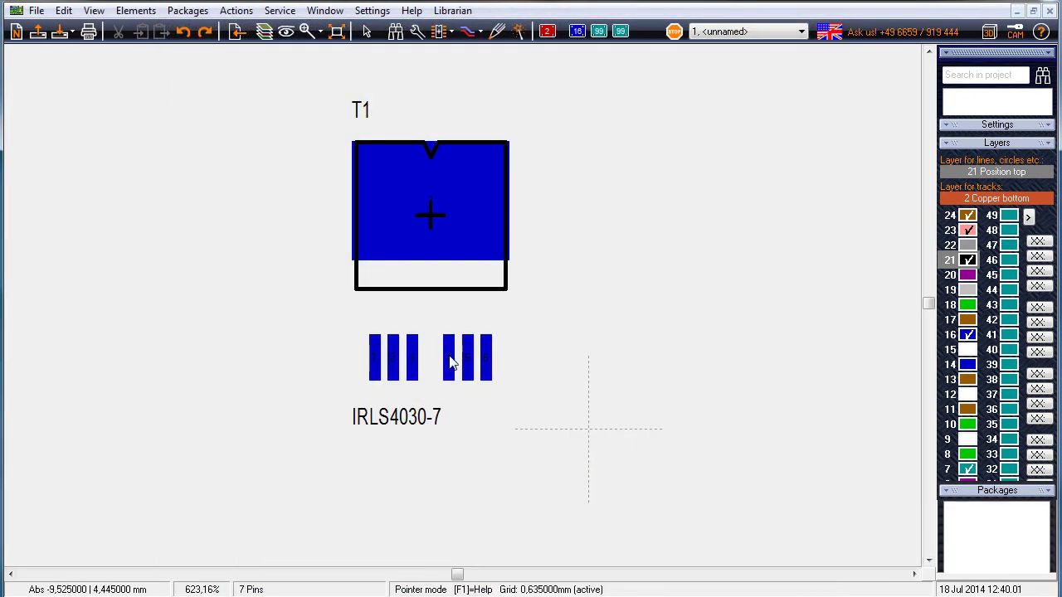
scroll(450, 362, "down", 3)
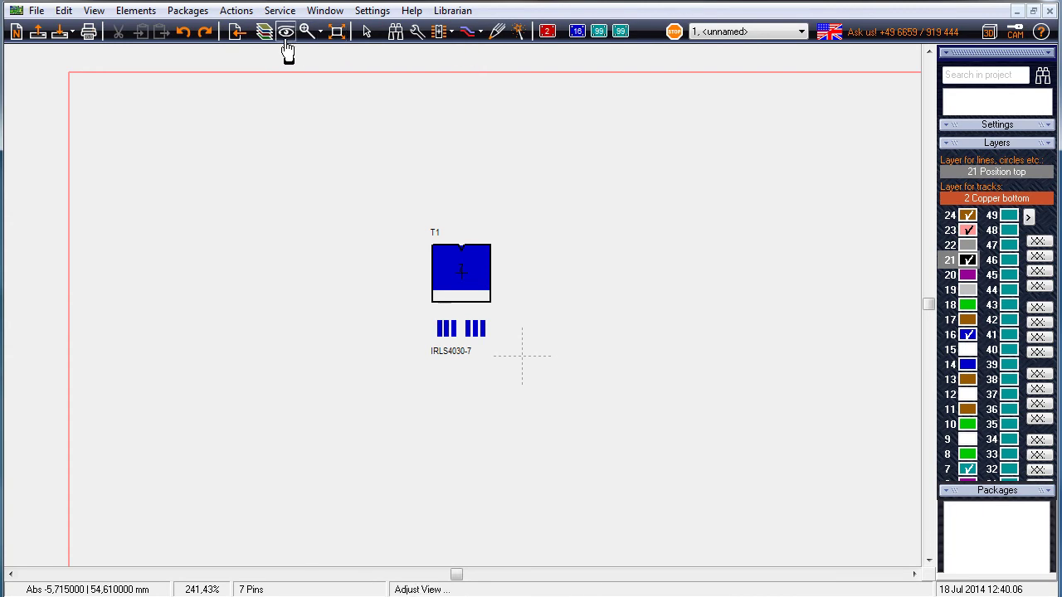
left_click(236, 35)
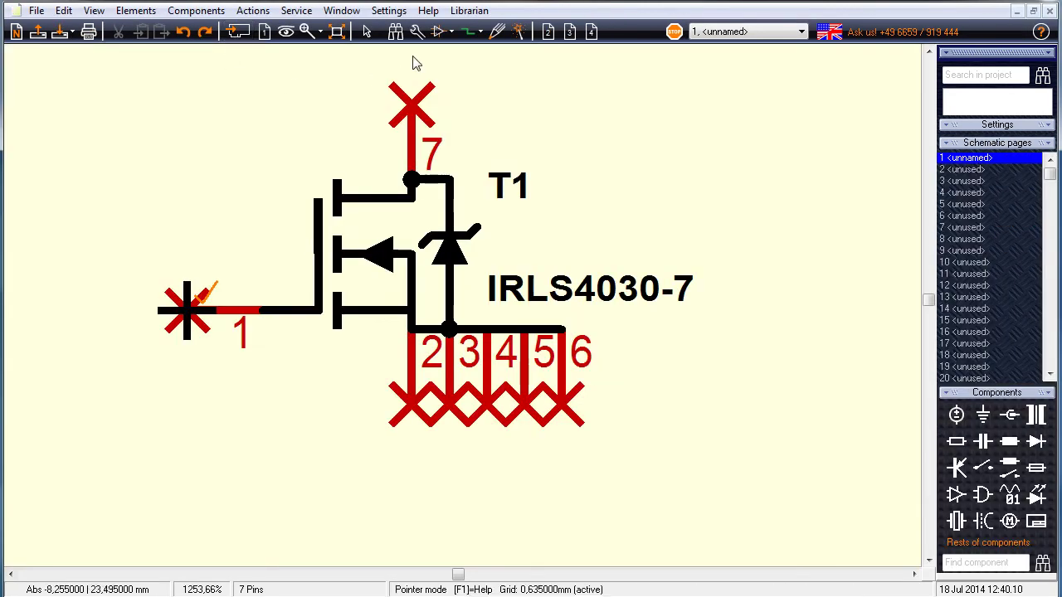
Search your own components, excluding TARGET's, for hcpl-3180 to find the AVAGO DIL8 optocoupler.
left_click(438, 33)
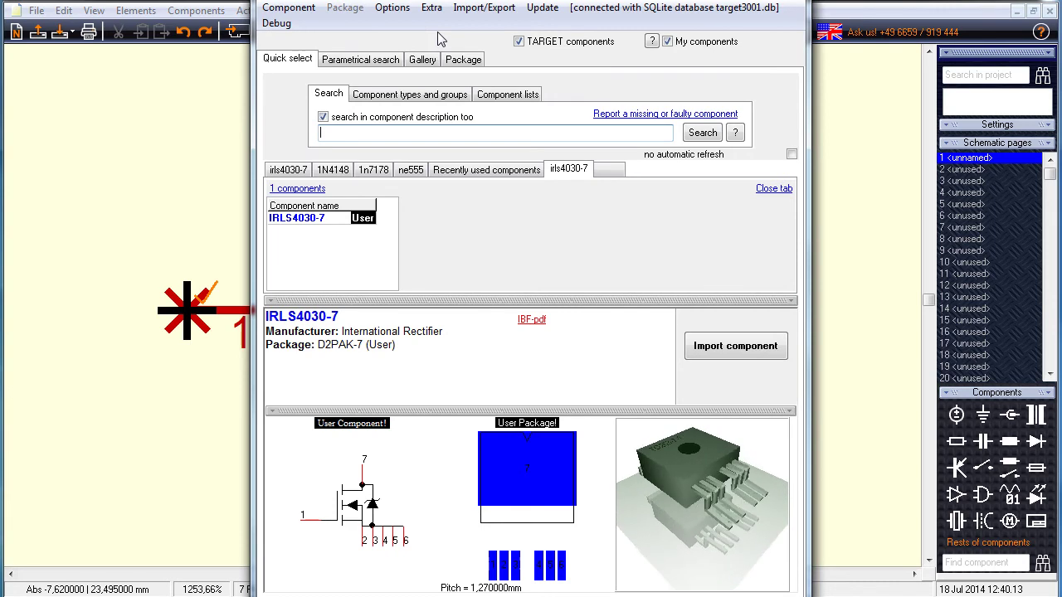
left_click(519, 43)
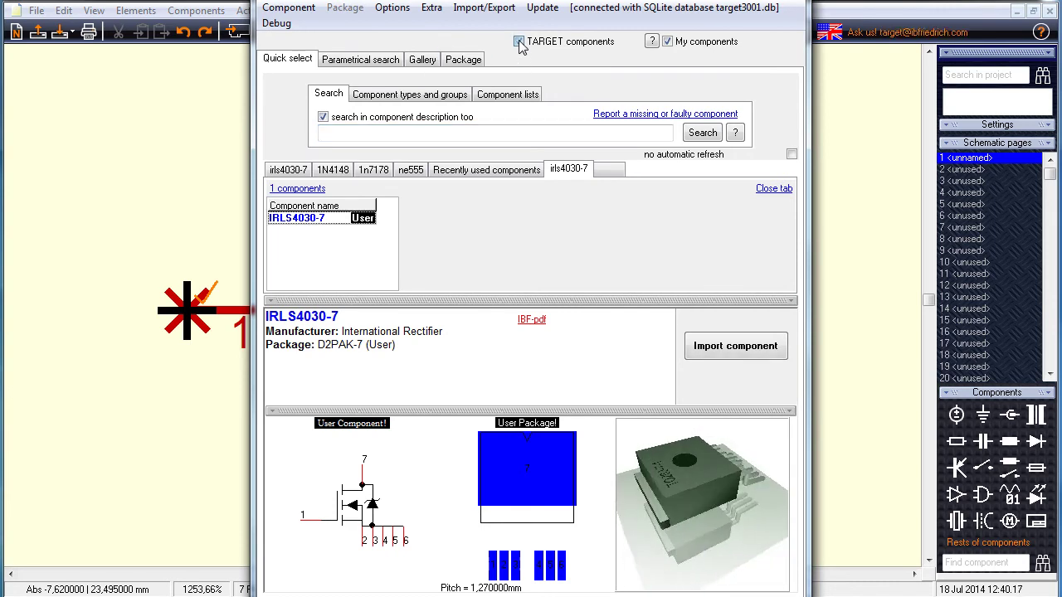
left_click(332, 133)
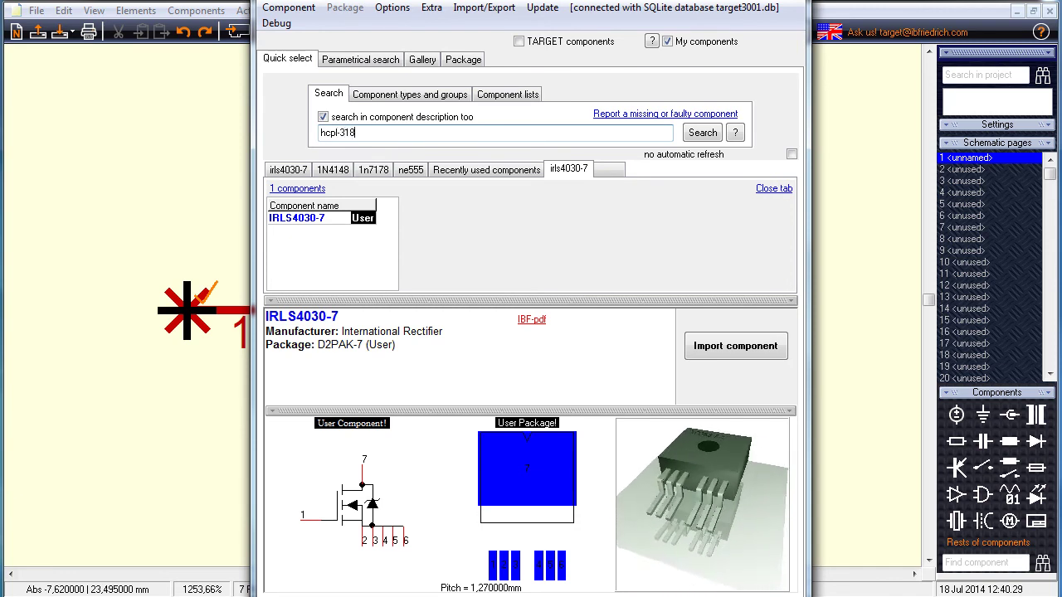
left_click(702, 133)
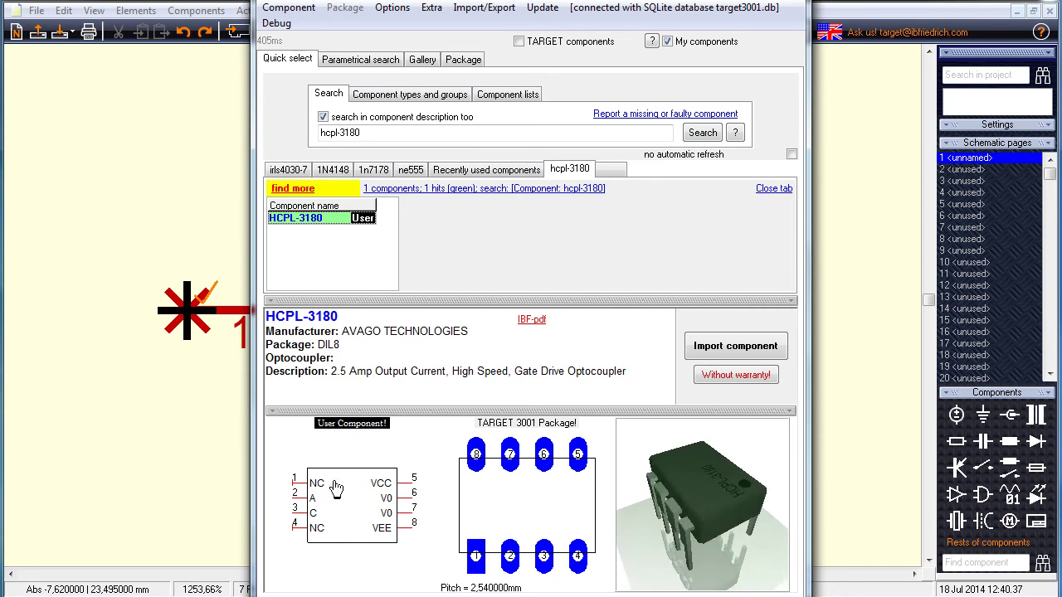
Upload the HCPL-3180 result to the Componiverse after accepting the rules, then close the upload window.
right_click(311, 221)
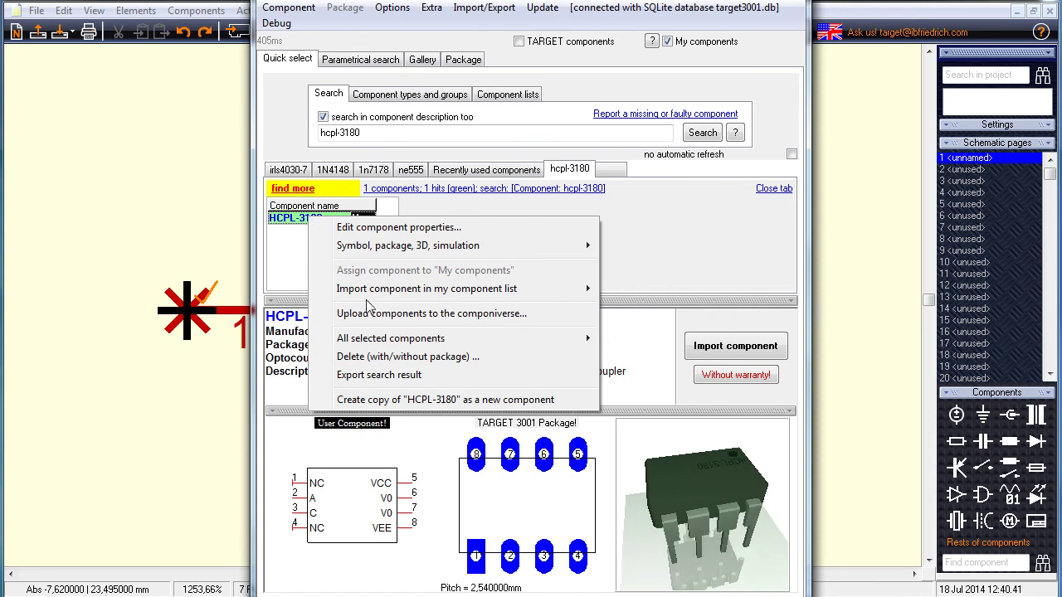
left_click(474, 321)
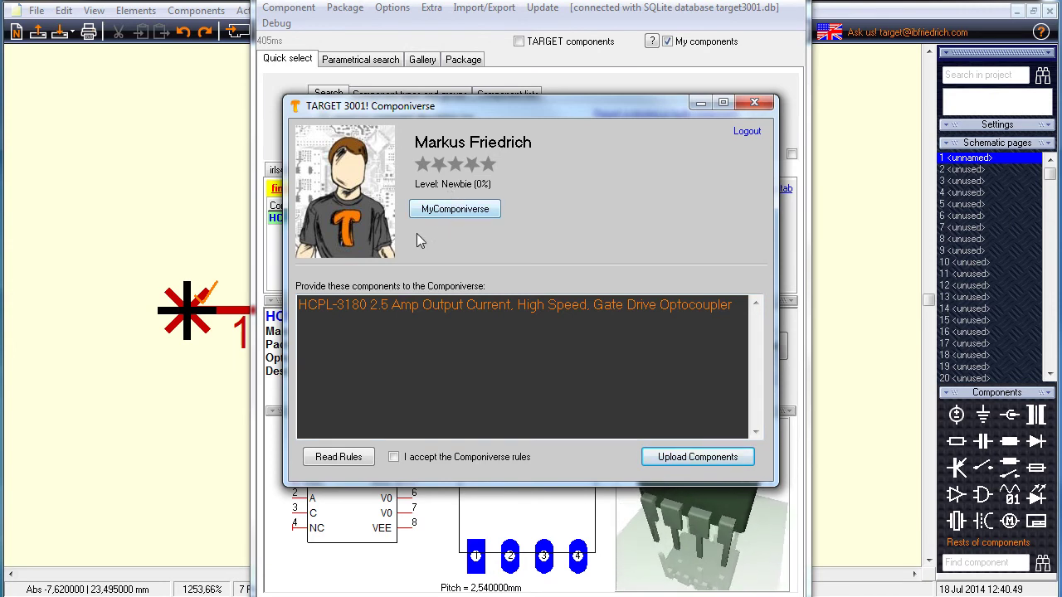
left_click(394, 457)
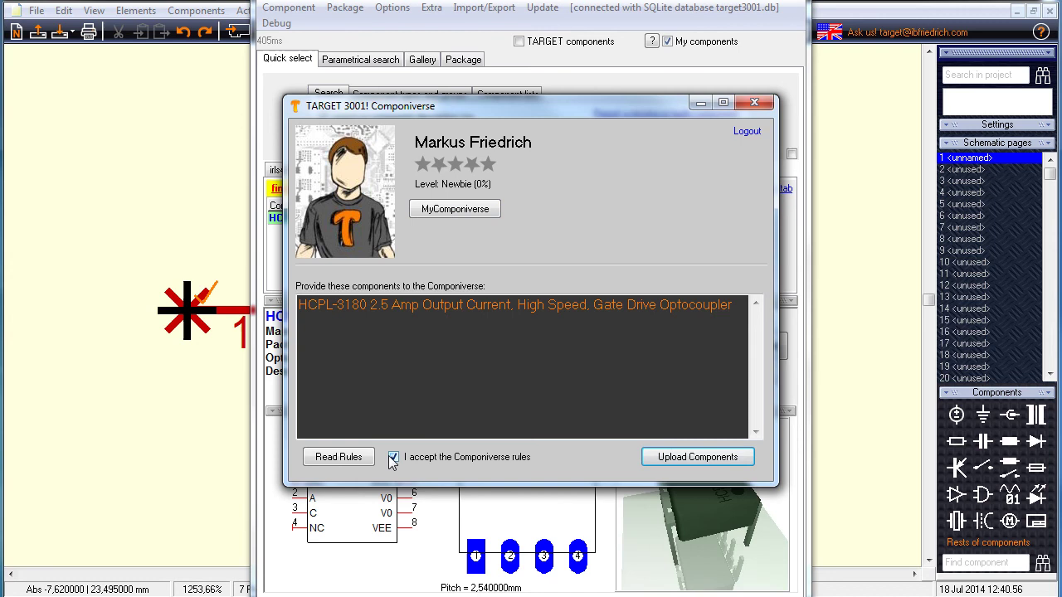
left_click(707, 458)
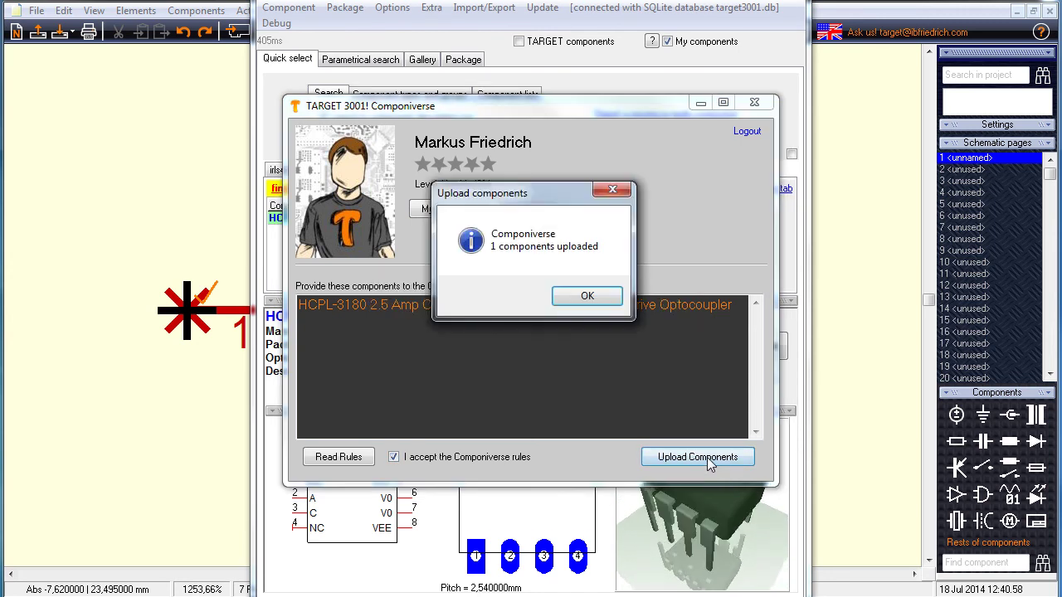
left_click(587, 298)
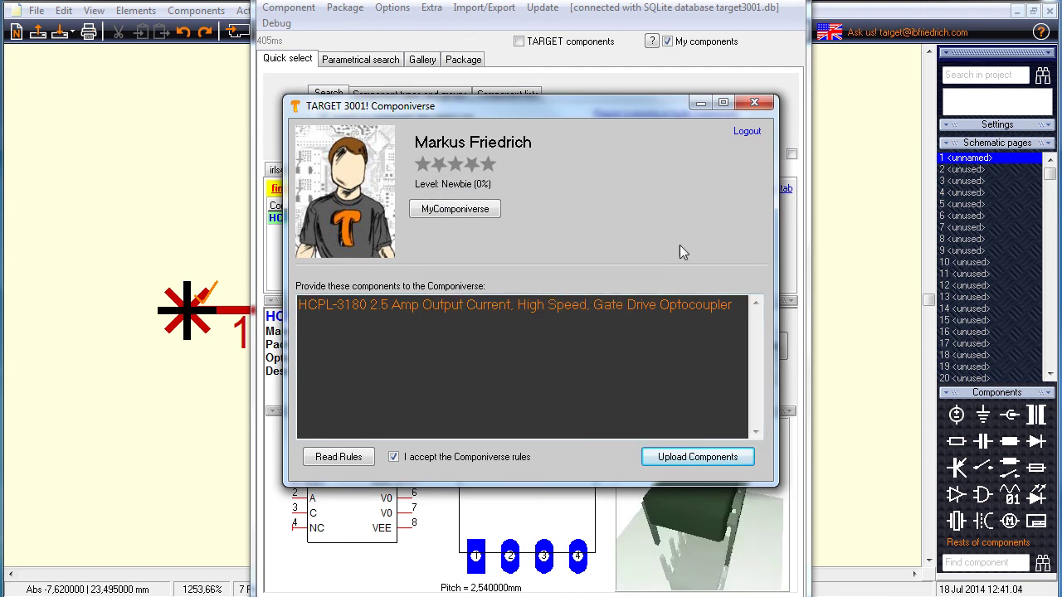
left_click(754, 102)
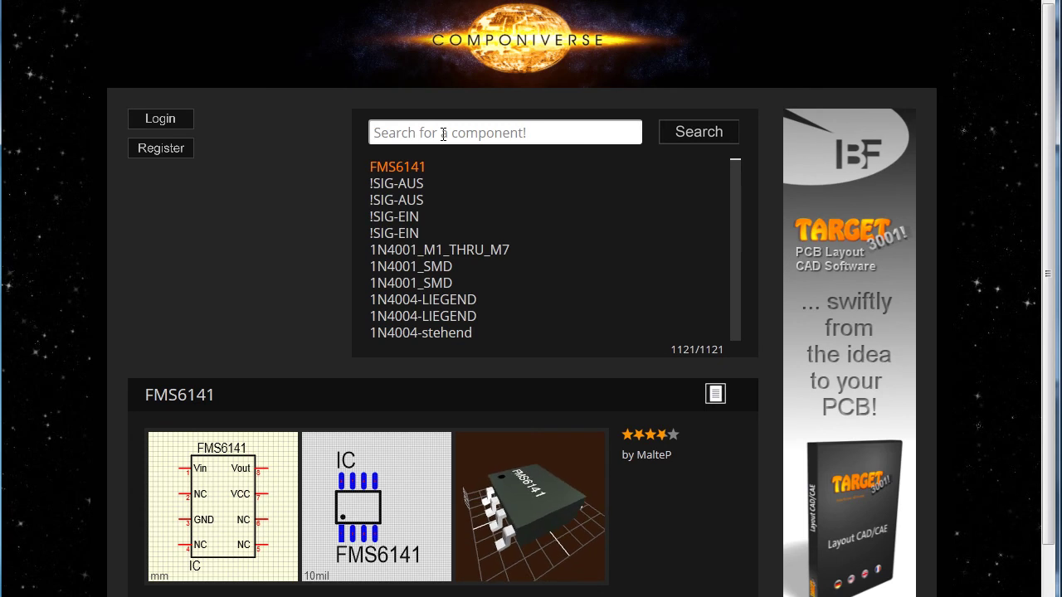
type("h")
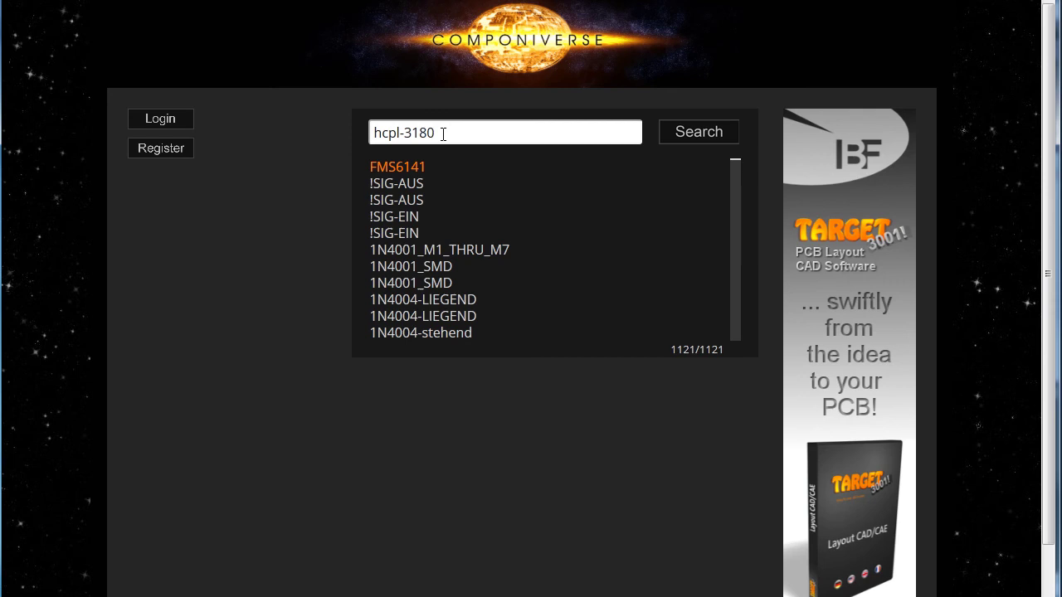
type("cpl-3180")
left_click(700, 135)
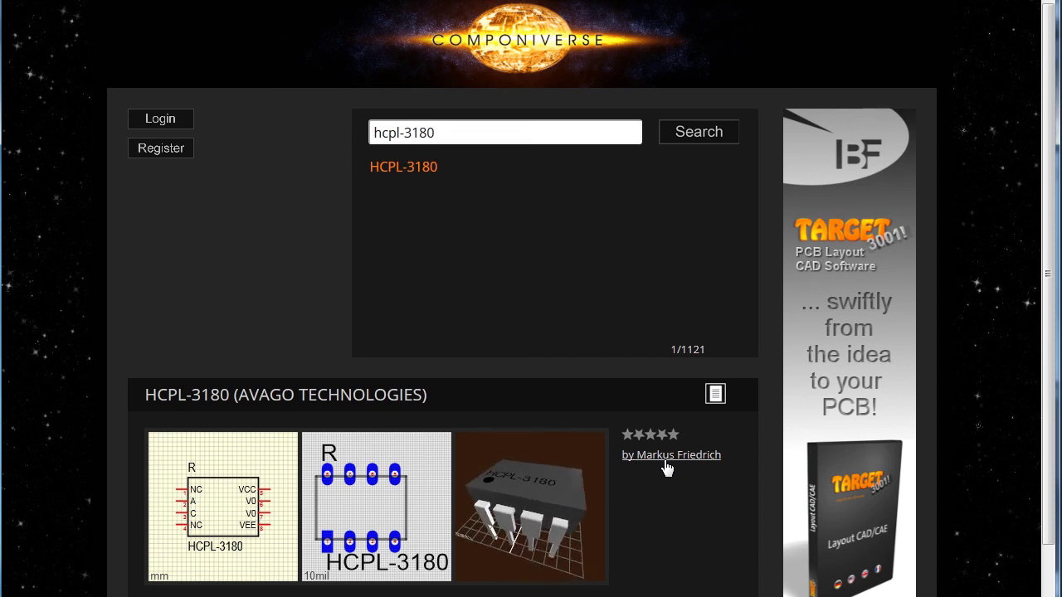
left_click(695, 133)
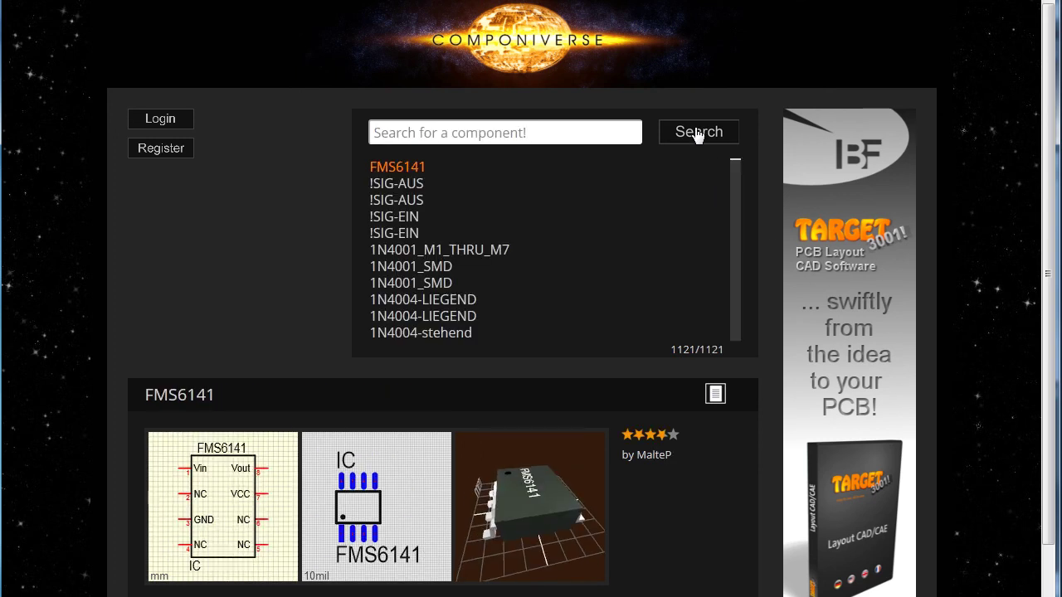